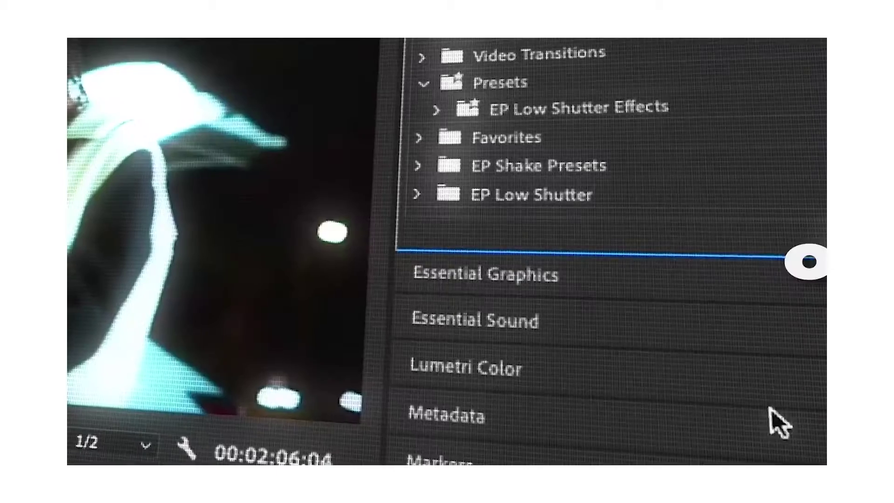
Expand the effect preset folders down to the Standard Low Shutter preset collection.
click(438, 110)
click(457, 135)
click(456, 249)
click(460, 335)
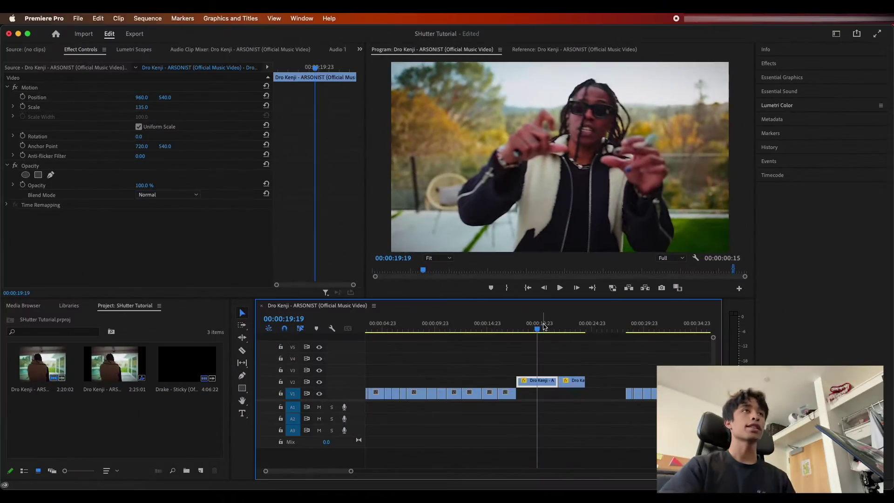
Preview the clip at 00:00:20:15 and browse the EP Low Shutter and Presets folders.
drag(538, 324, 546, 326)
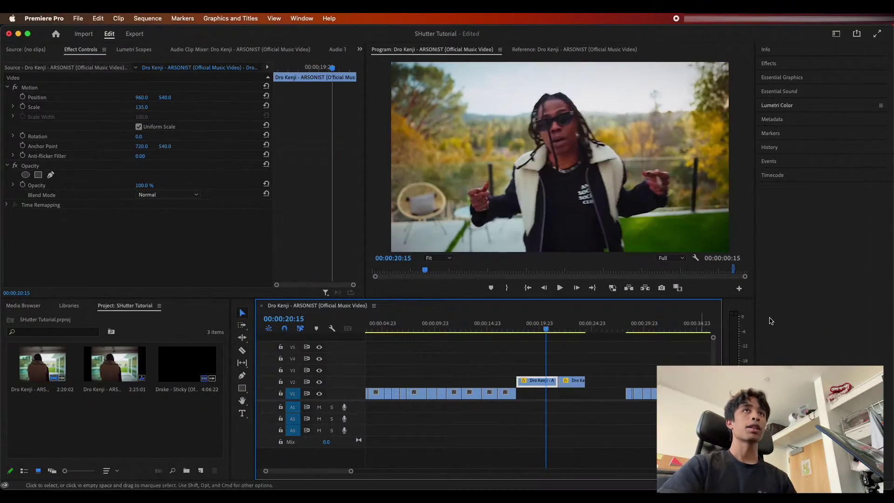
click(768, 64)
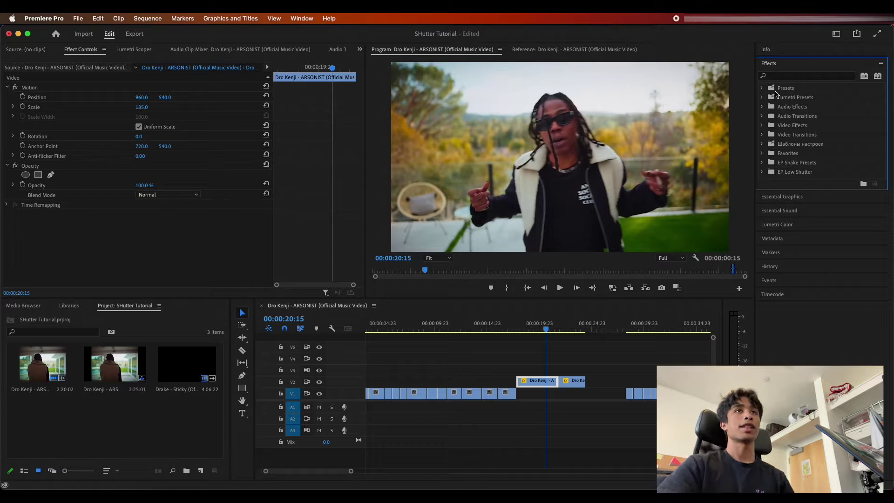
click(762, 172)
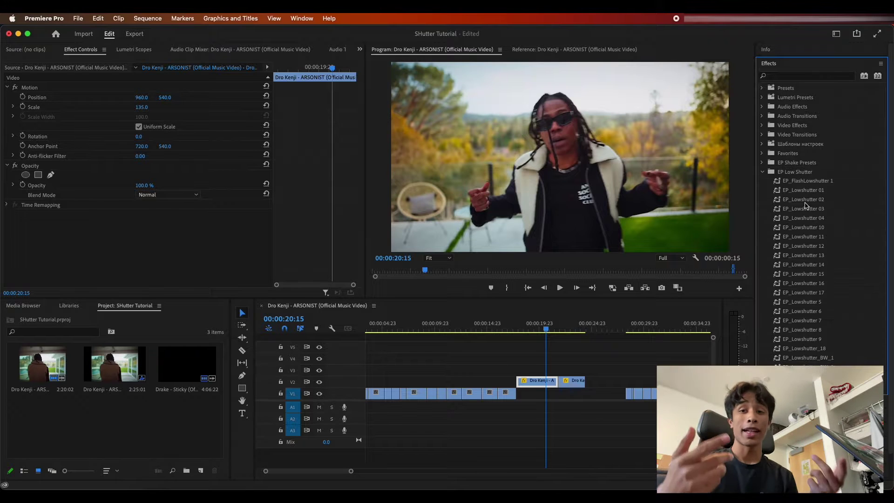
click(762, 172)
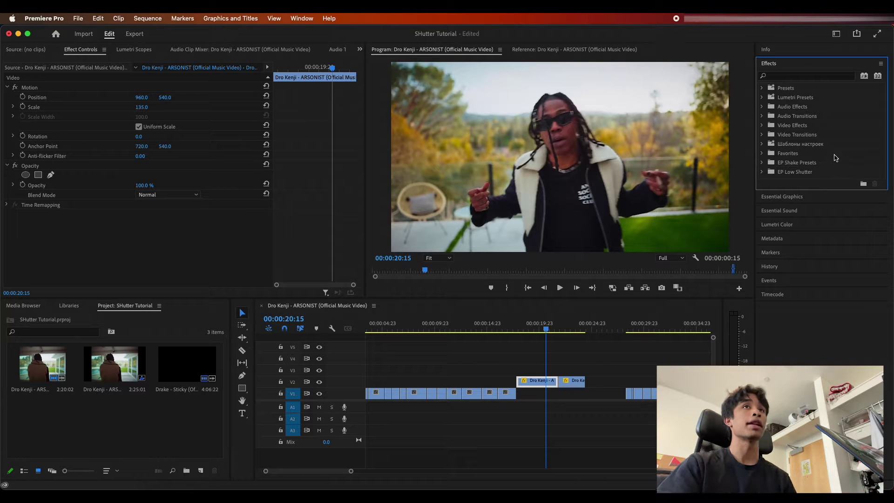
click(762, 89)
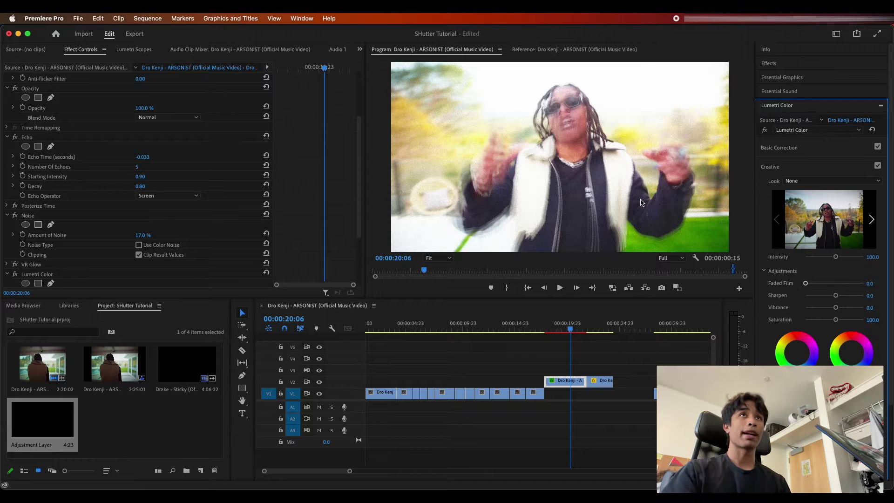
Clear the noise search, expand the EP Low Shutter preset subfolders, and scrub to 00:00:23:02.
click(777, 63)
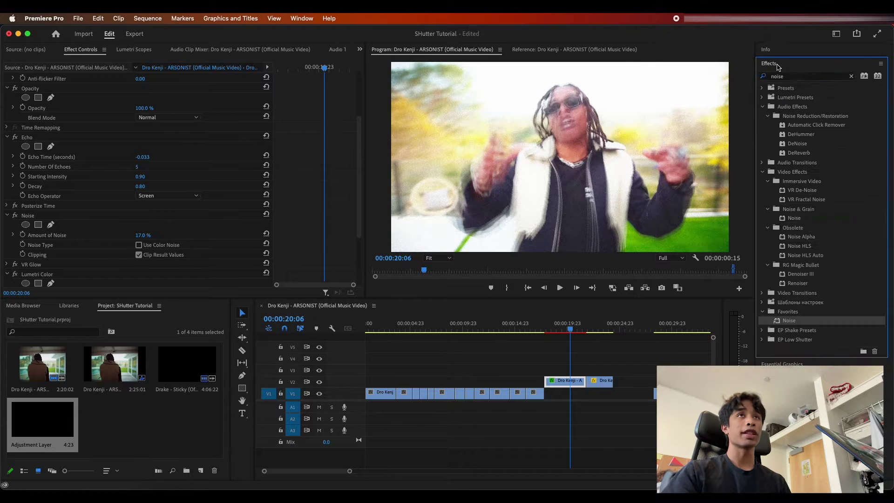
click(852, 77)
click(762, 88)
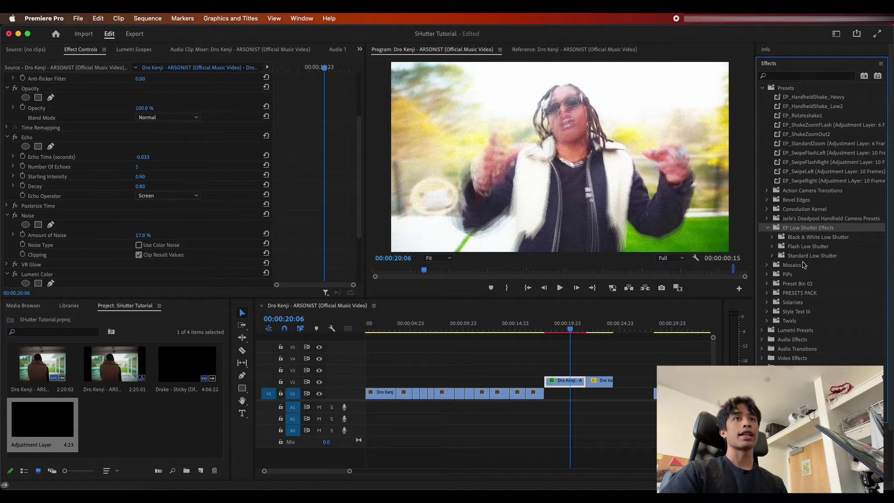
click(772, 256)
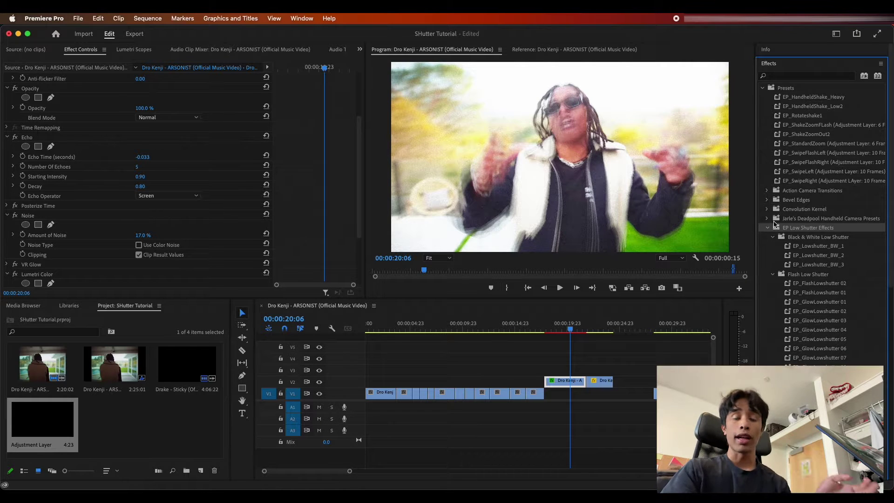
scroll(775, 223, down, 3)
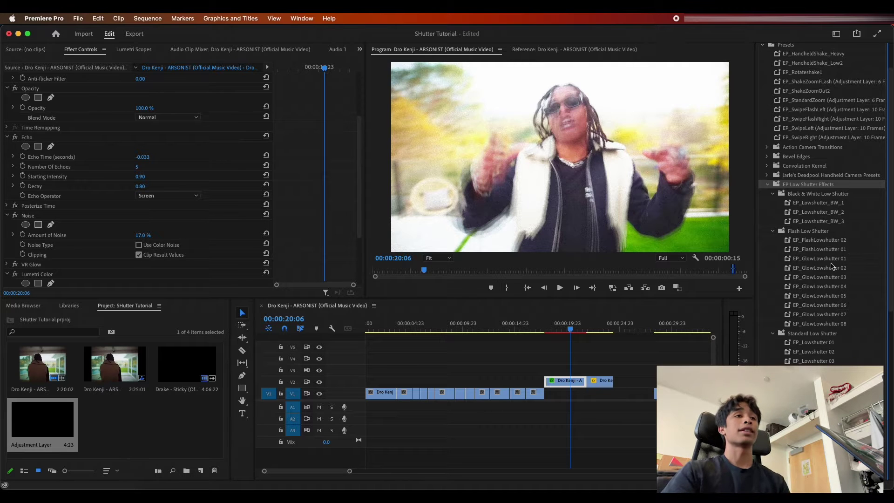
drag(569, 329, 599, 332)
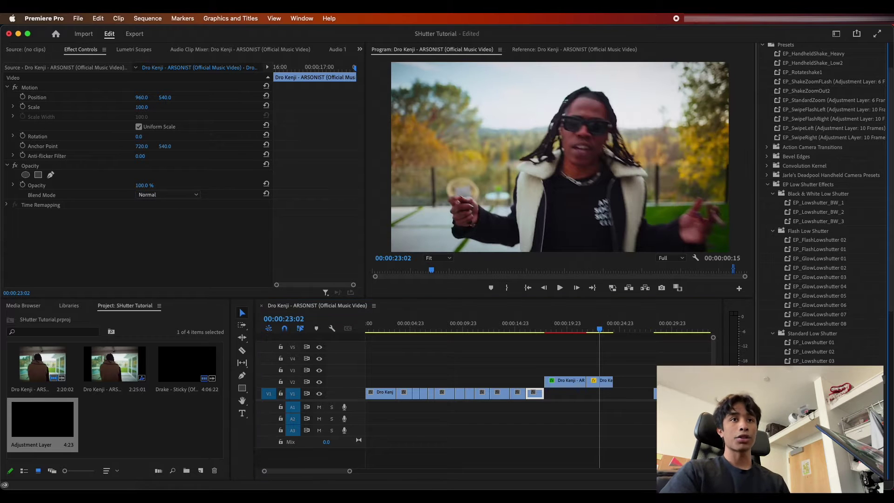
Try the EP_Lowshutter 05 preset on the V2 clip, then undo it.
drag(597, 384, 595, 381)
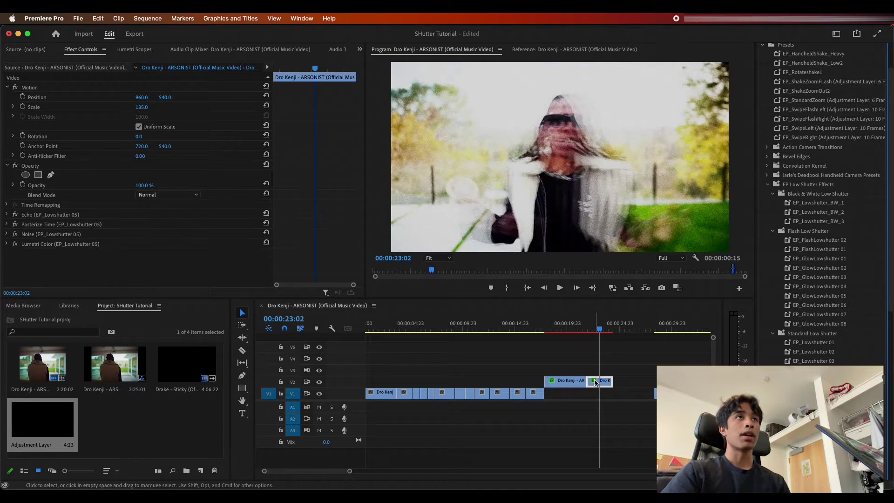
drag(599, 332, 598, 333)
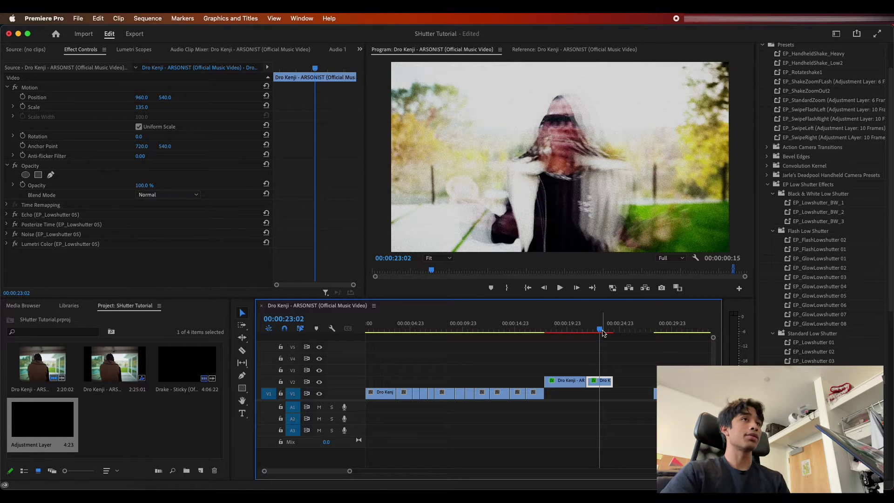
key(super+z)
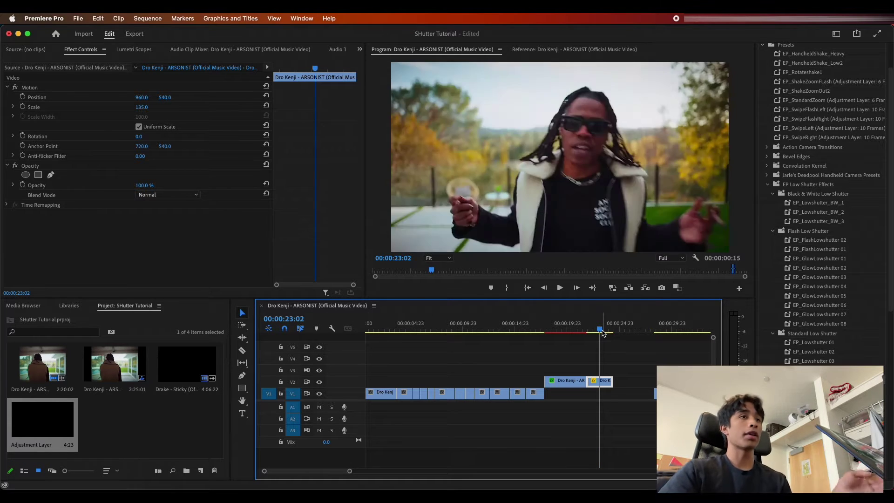
Zoom out the timeline and apply EP_GlowLowshutter 01 to the clip near 00:00:34.
click(792, 259)
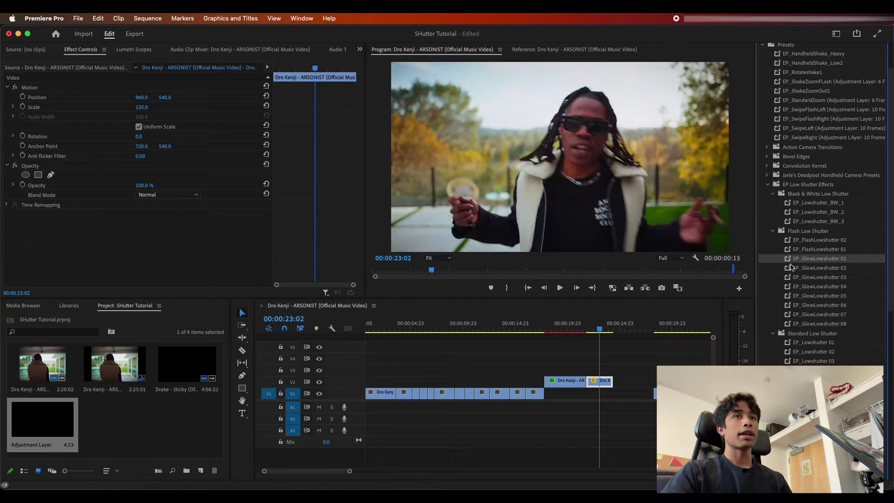
key(minus)
drag(517, 331, 551, 330)
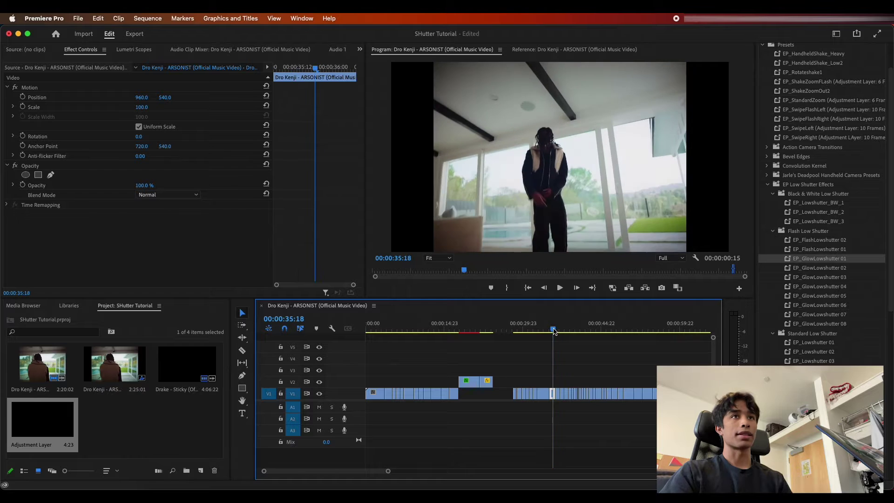
click(844, 261)
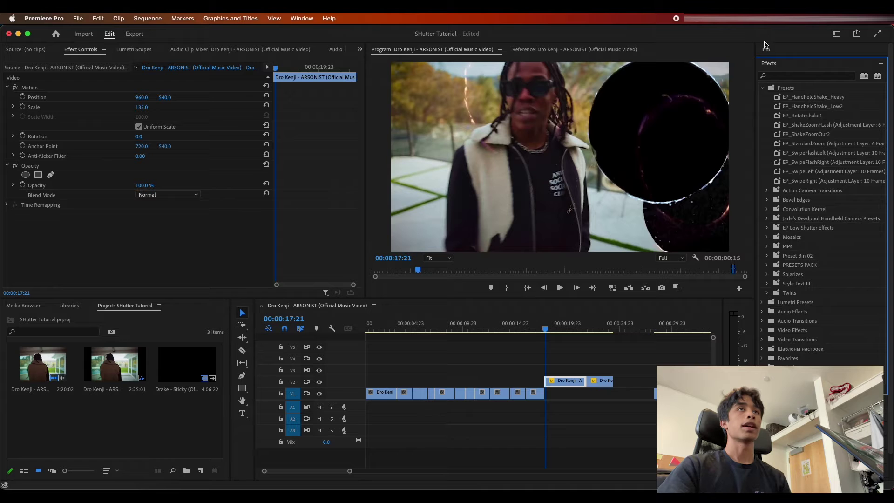
Search for 'echo' and apply the Echo effect to the V2 clip.
click(762, 89)
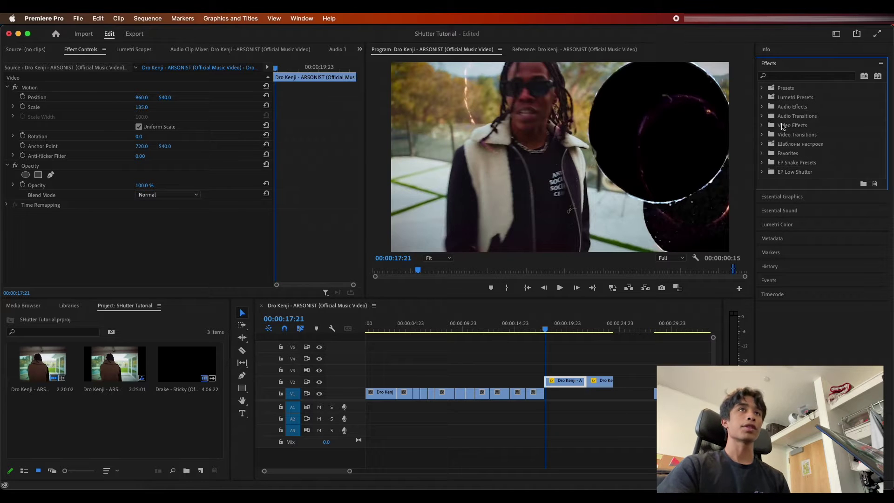
click(772, 63)
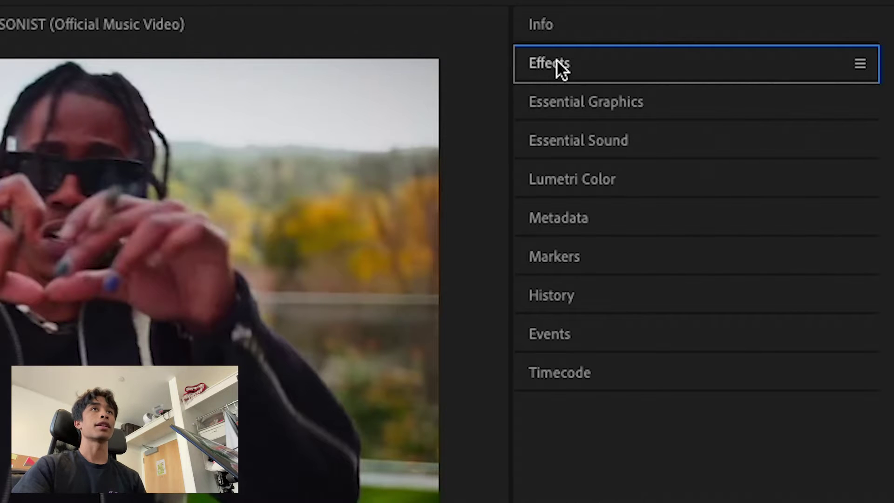
click(557, 60)
click(613, 98)
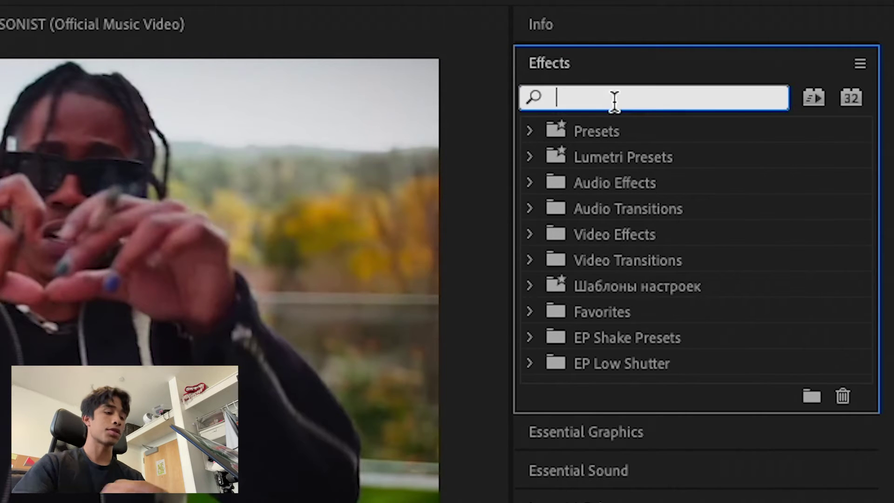
text(echo)
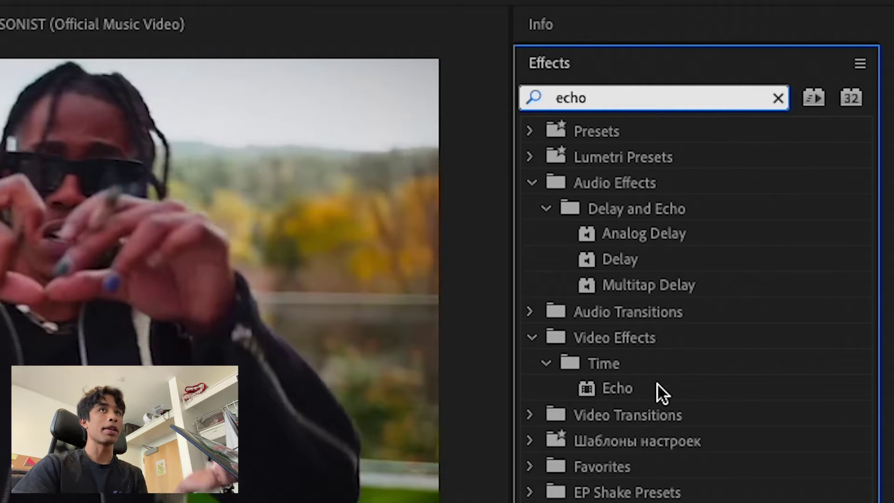
drag(655, 386, 565, 382)
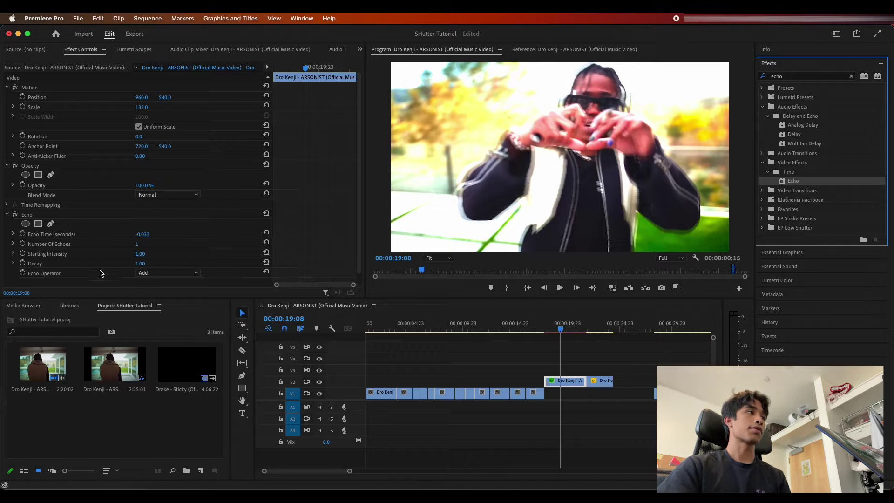
Set Echo to 5 echoes, the Screen operator and a 0.80 decay.
click(138, 245)
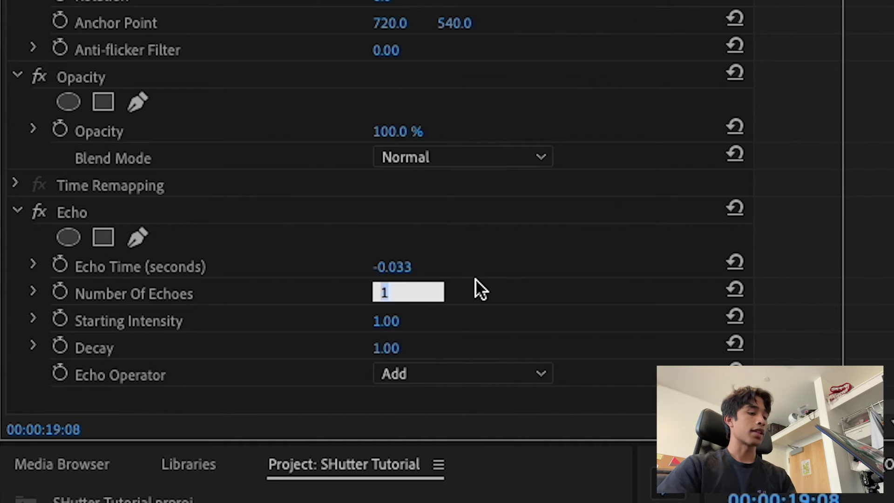
text(5)
key(Return)
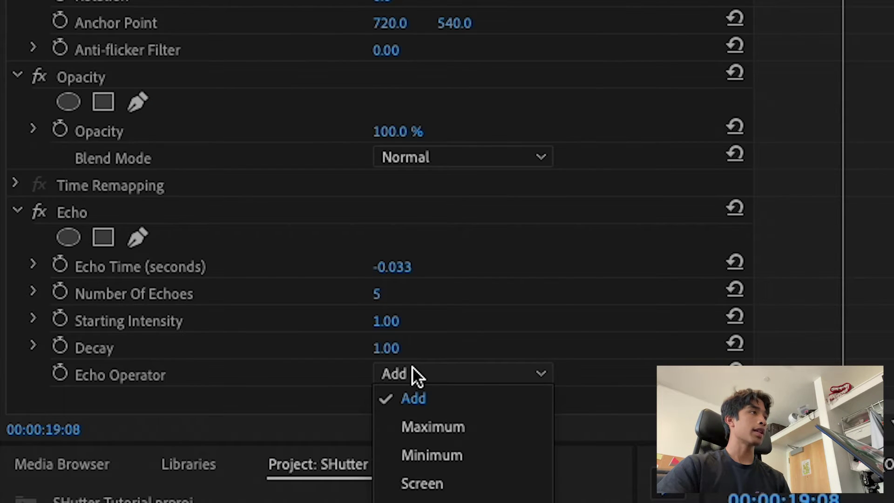
click(428, 473)
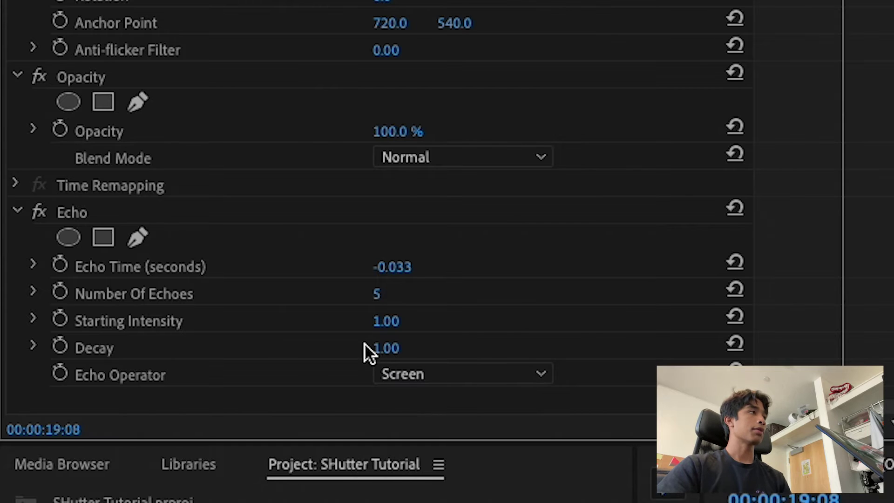
click(388, 346)
key(BackSpace)
text(.8)
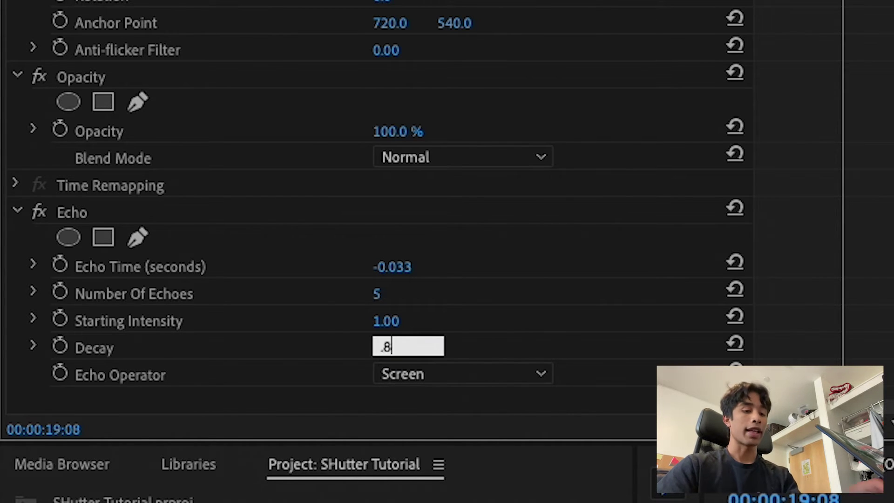
key(Return)
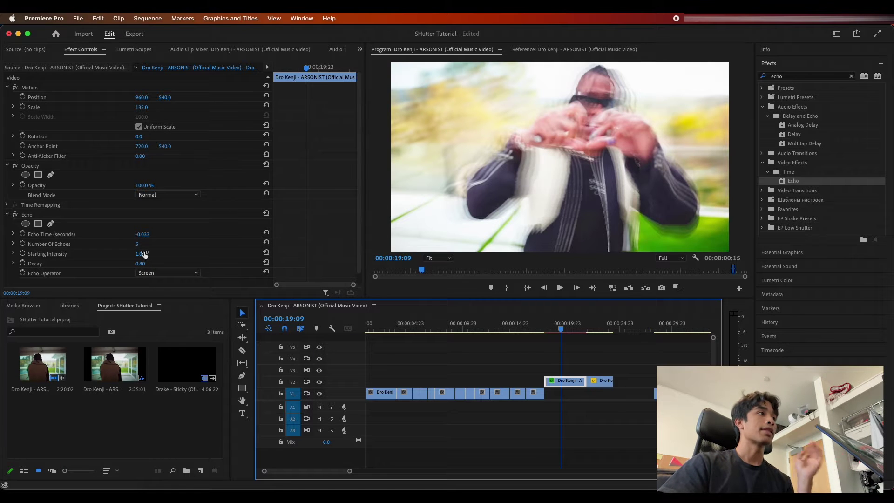
click(802, 76)
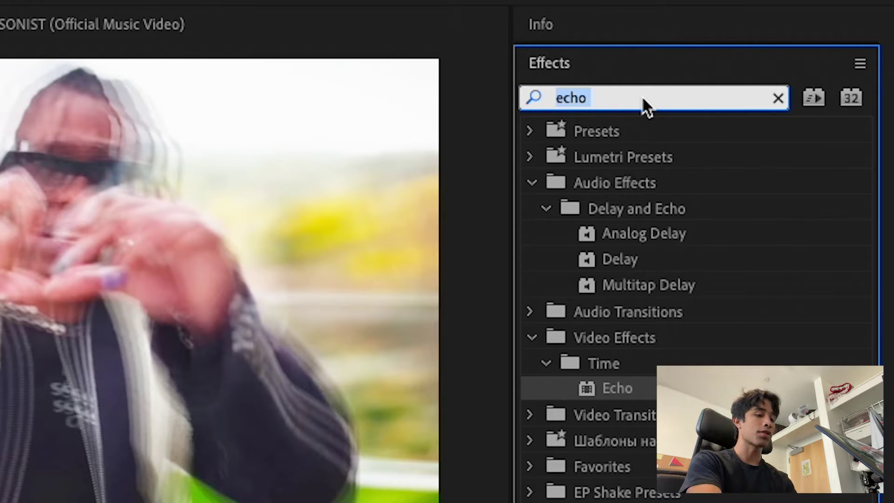
Search 'post' and apply Posterize Time to the V2 clip.
text(poste)
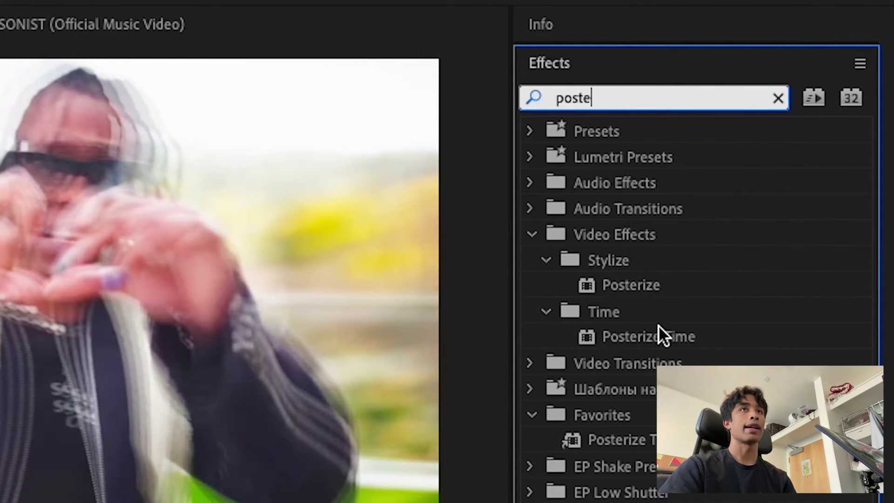
drag(657, 325, 564, 383)
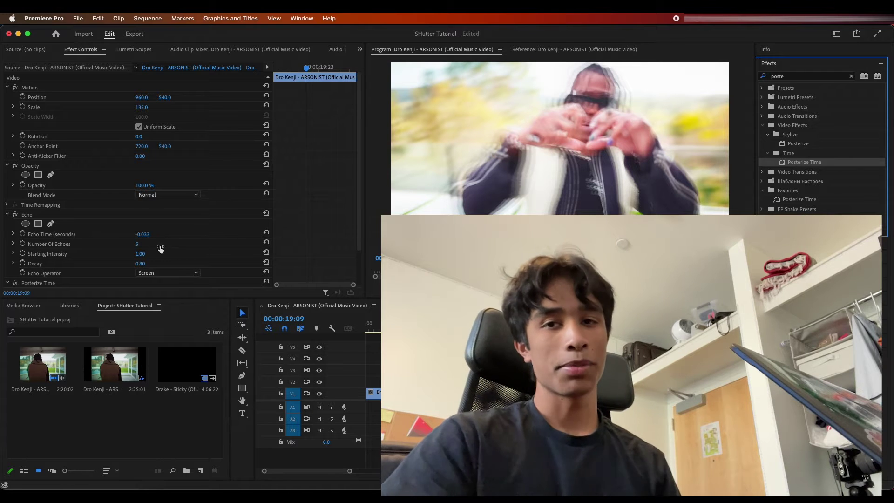
scroll(153, 256, down, 2)
Set Posterize Time's frame rate to 10 and scrub to preview the stutter.
click(140, 263)
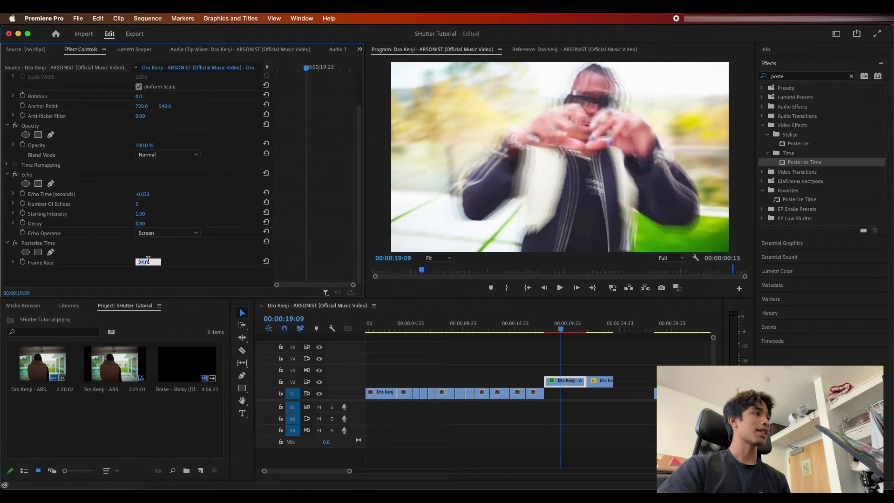
text(10)
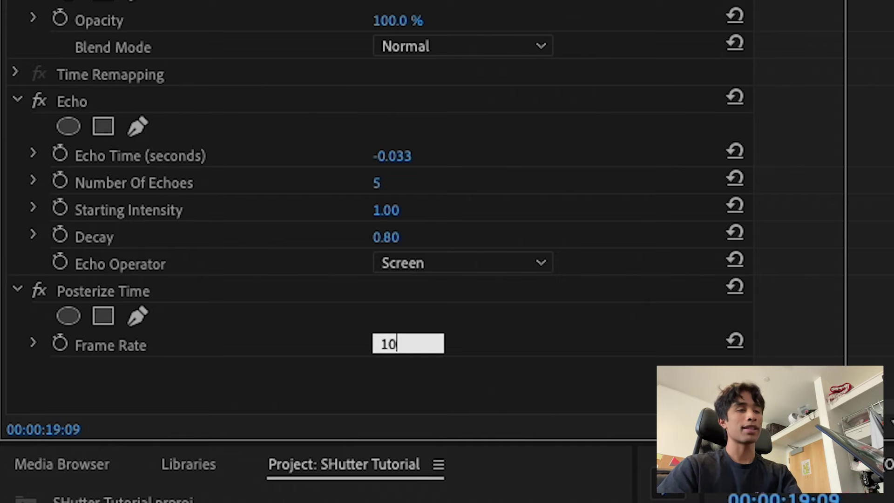
key(Return)
click(559, 331)
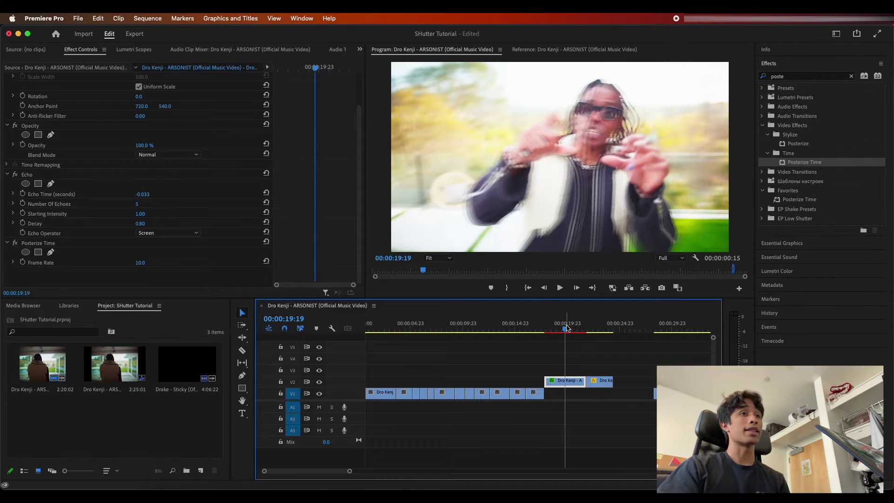
mouse_move(566, 328)
mouse_down()
mouse_move(555, 327)
mouse_move(567, 328)
mouse_up()
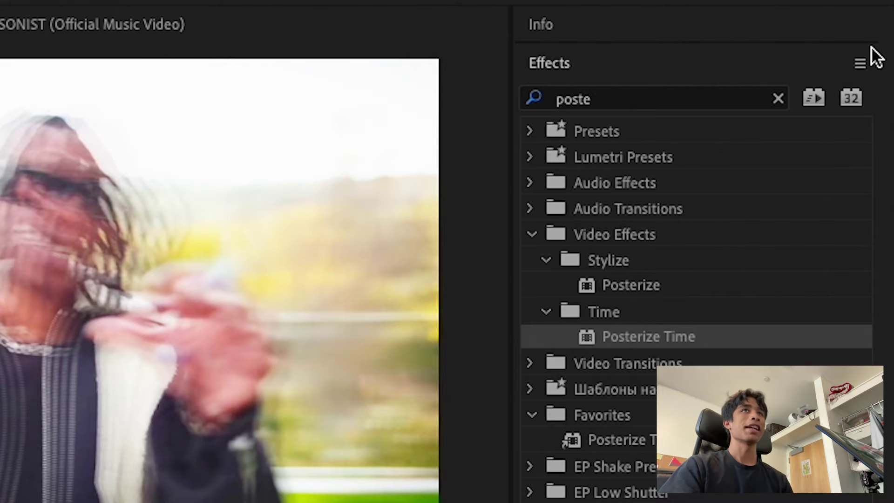
Search 'glow', apply VR Glow to the clip, and raise Glow Radius from 100 to 109.
click(620, 95)
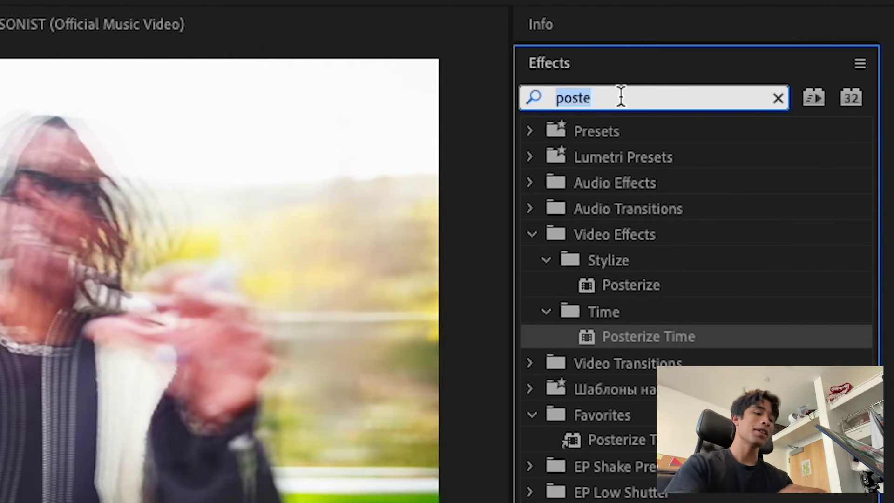
text(glow)
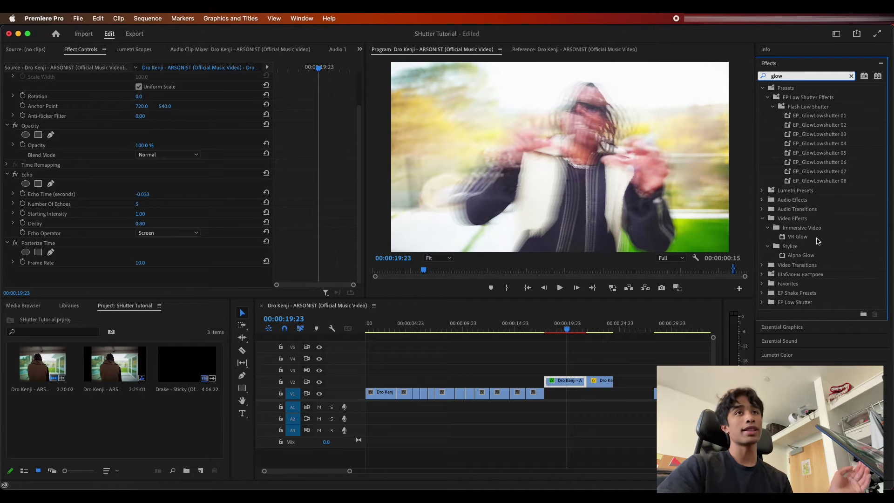
drag(818, 241, 641, 243)
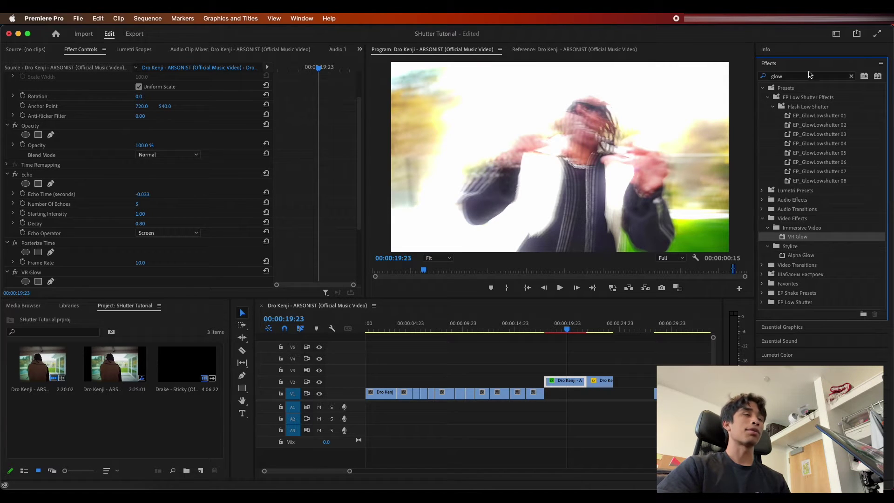
scroll(204, 219, down, 5)
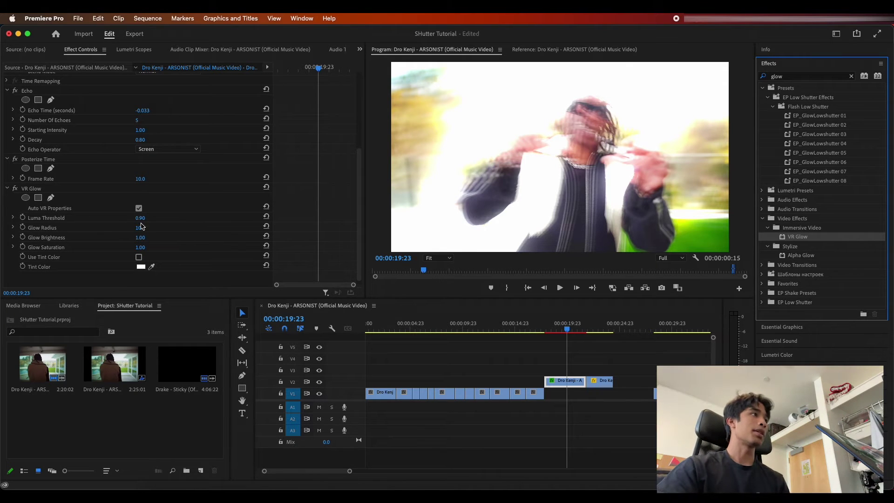
drag(140, 227, 146, 228)
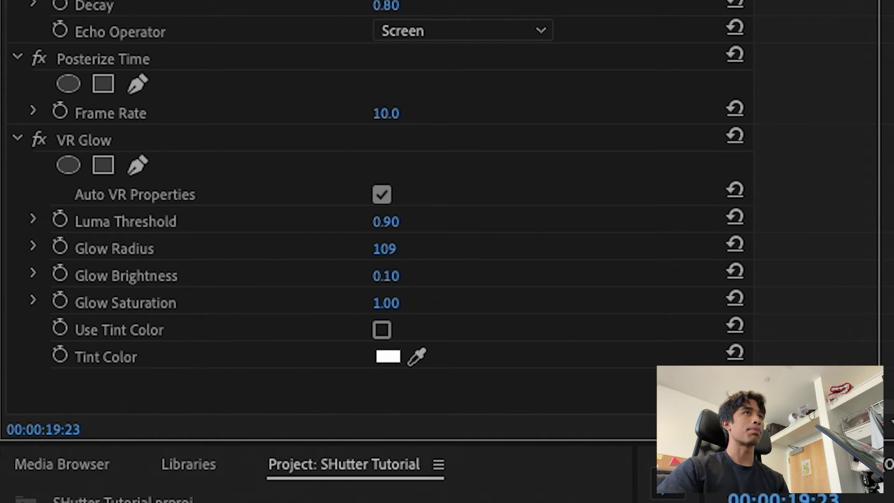
click(579, 325)
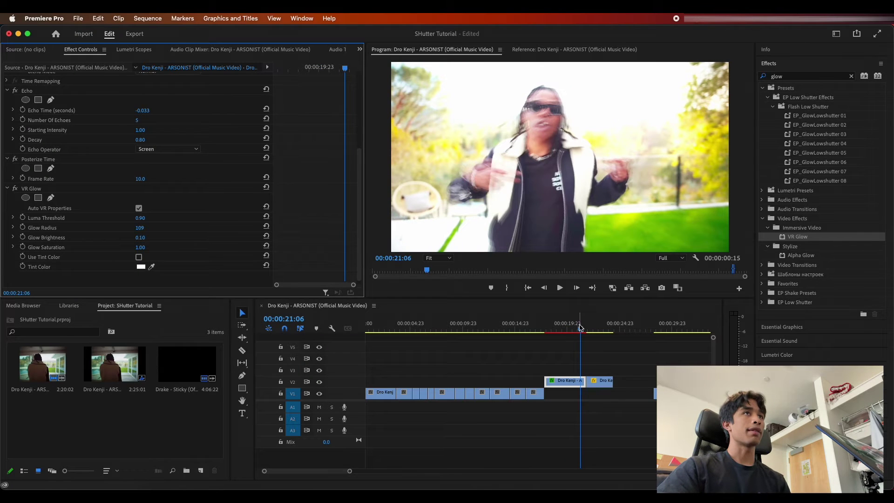
drag(580, 327, 572, 329)
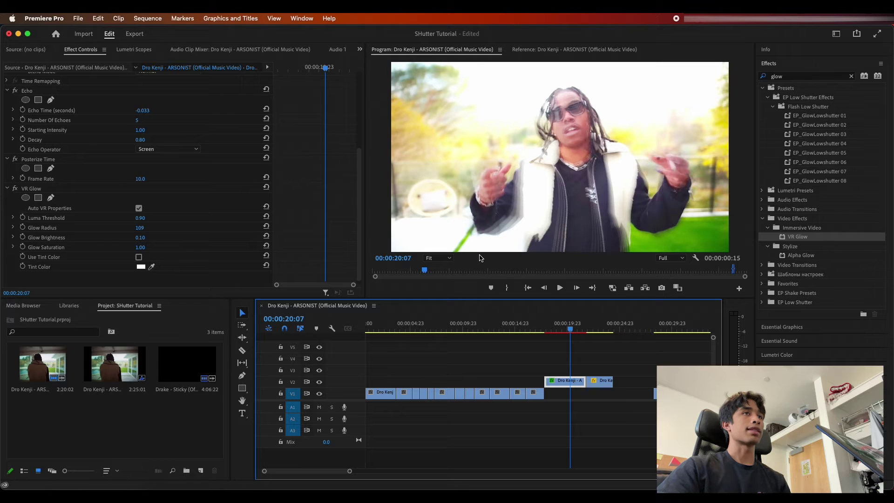
scroll(205, 224, up, 3)
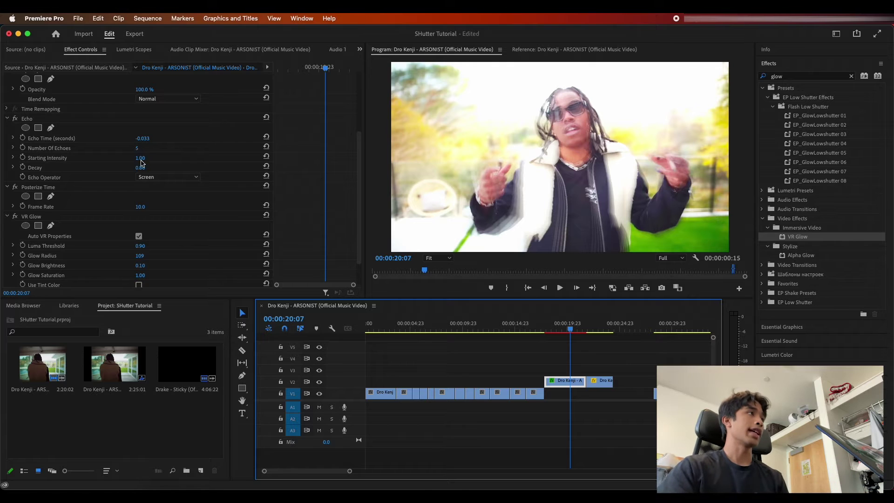
click(146, 159)
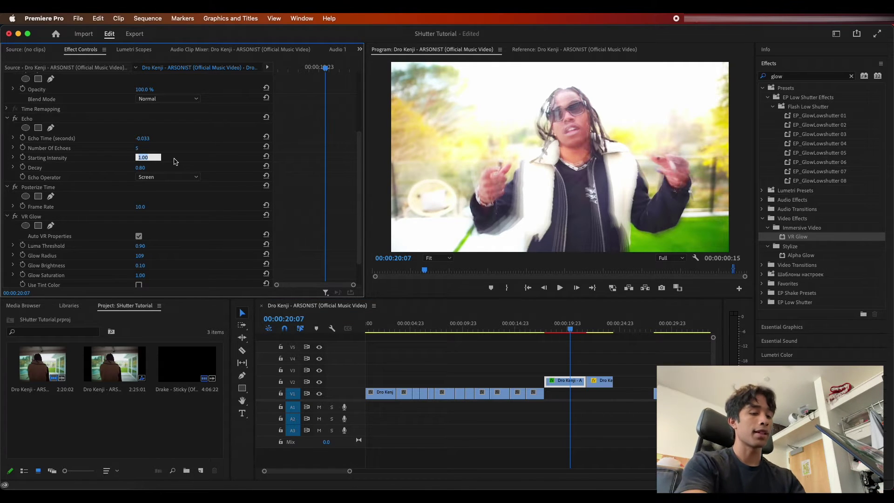
Set Echo Starting Intensity to 0.90 and play back from around 18:10 to preview.
text(0.9)
key(Return)
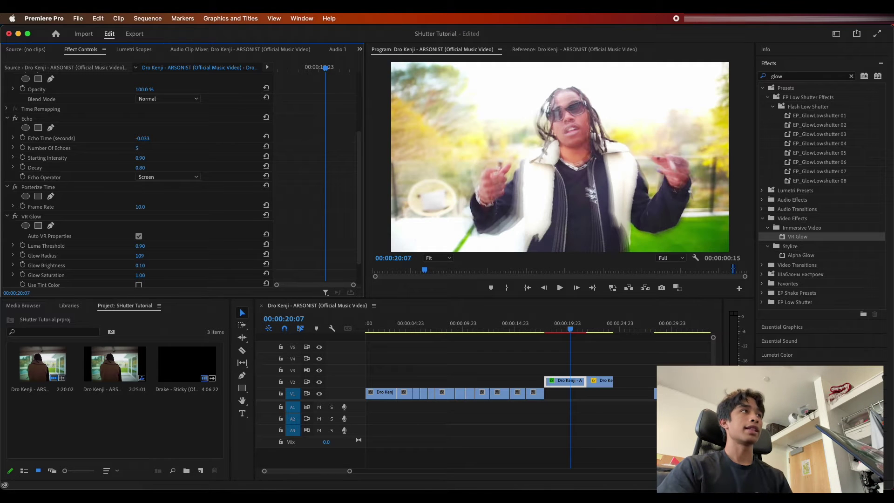
click(556, 329)
key(space)
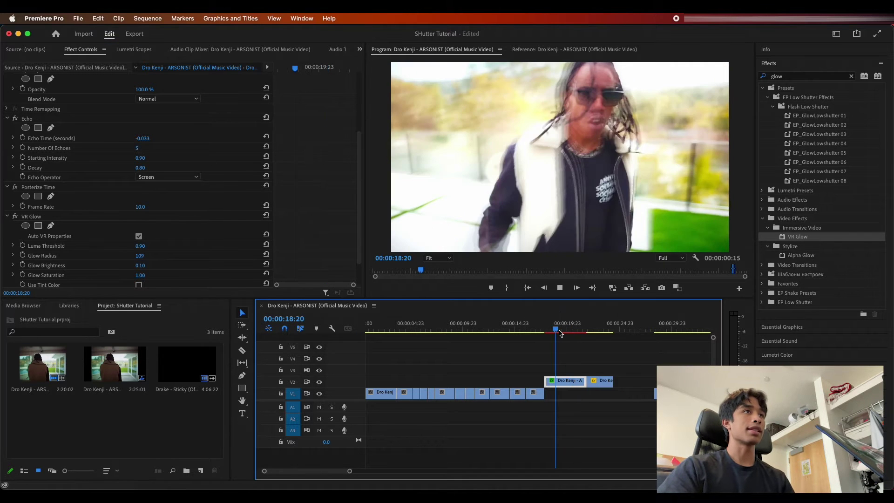
key(space)
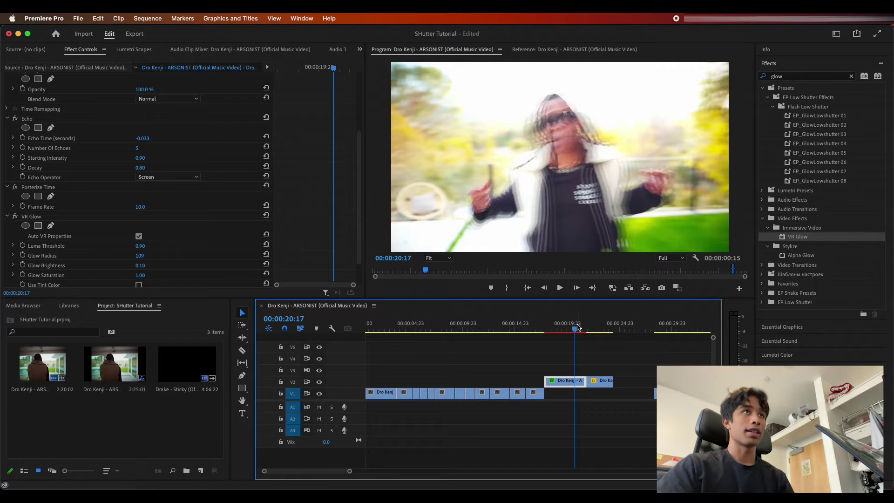
click(552, 332)
click(551, 331)
key(space)
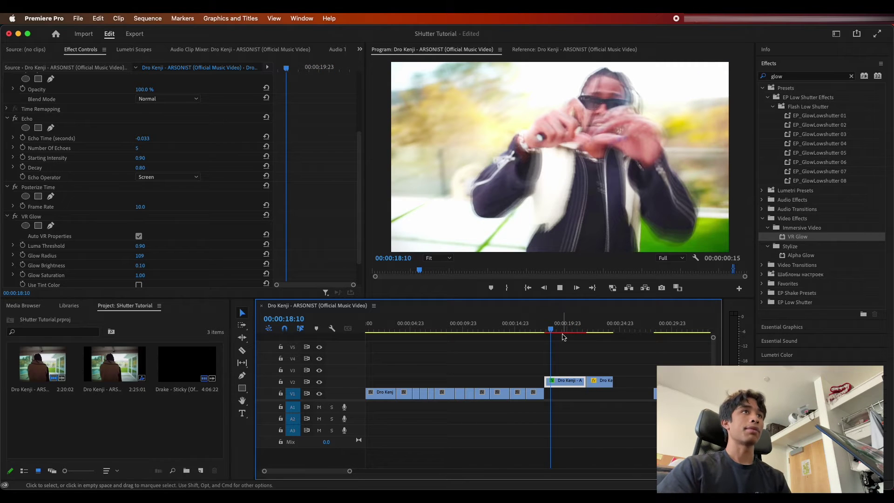
Compare the Maximum and Minimum echo operators, then return to Screen.
click(167, 177)
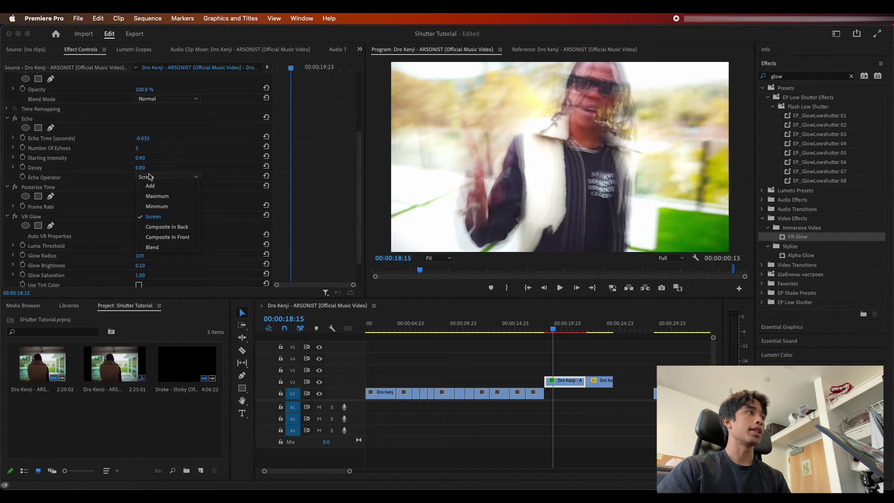
click(165, 205)
click(170, 178)
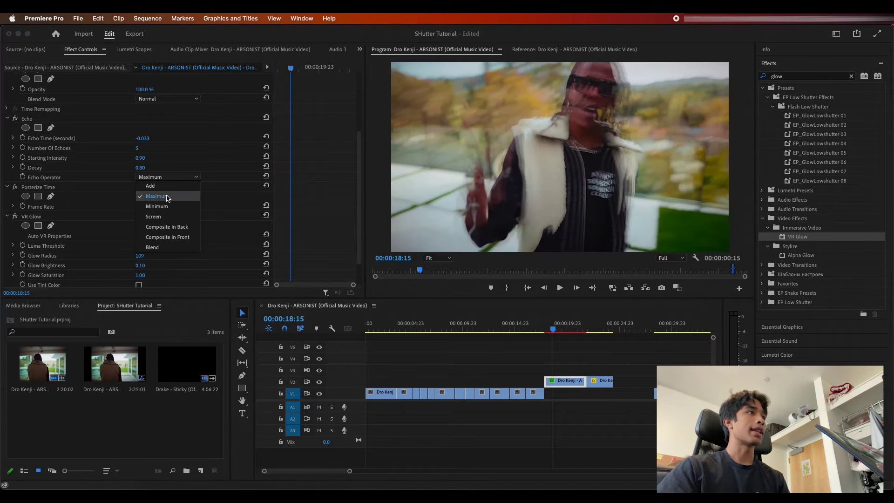
click(168, 210)
key(space)
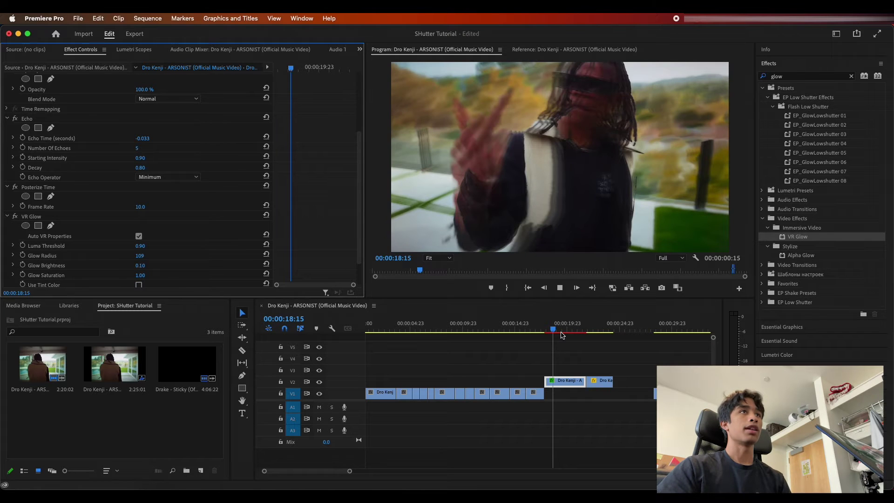
key(space)
click(184, 177)
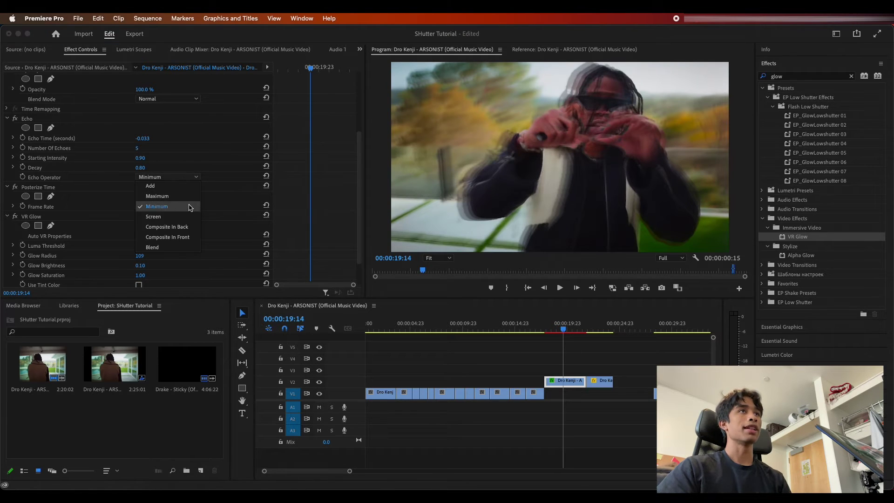
click(168, 208)
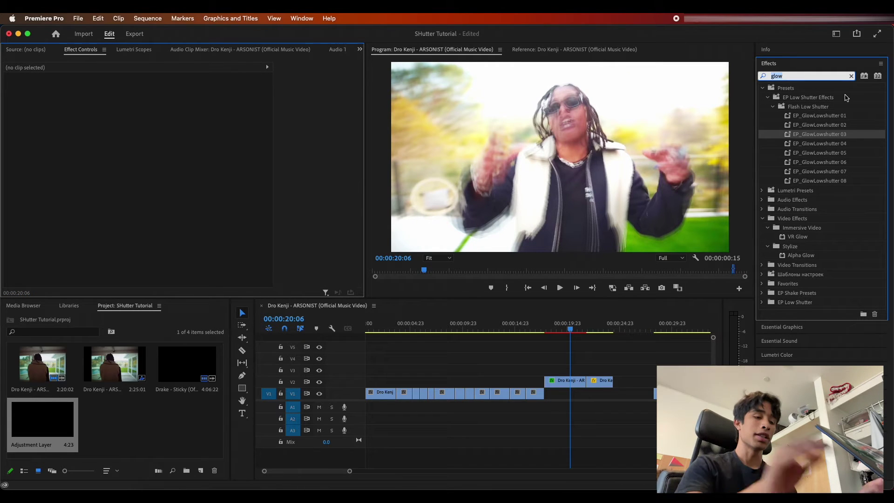
Search 'noise' and apply the Noise effect to the V2 clip.
click(851, 76)
text(noise)
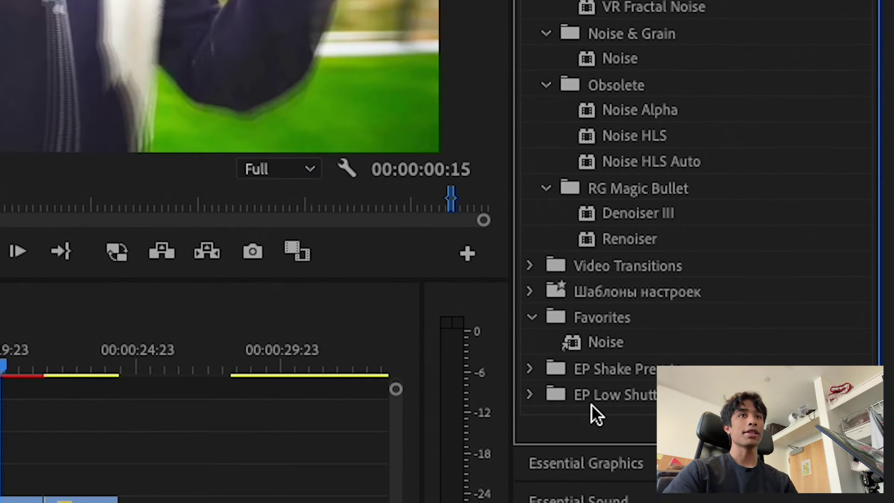
drag(605, 341, 16, 500)
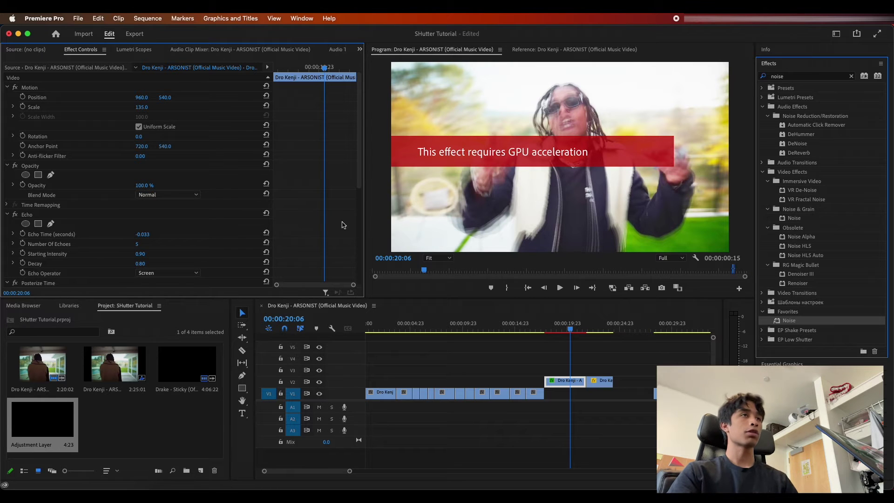
scroll(183, 244, down, 4)
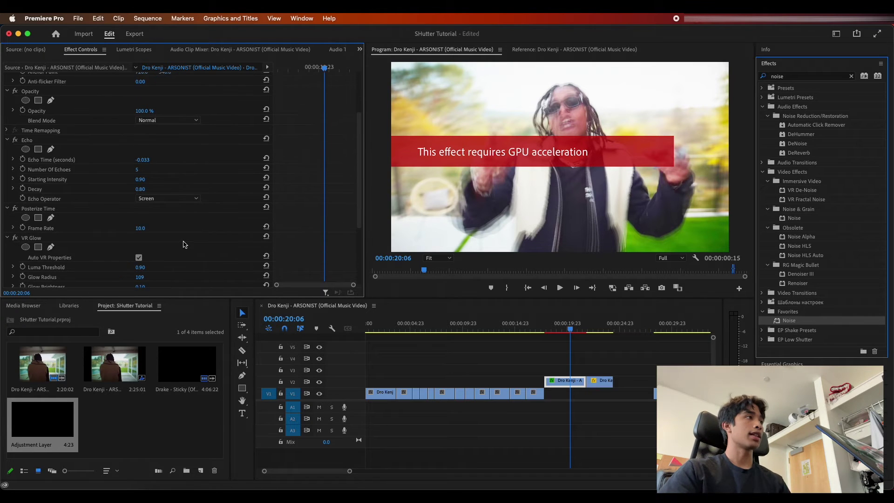
Collapse the effects and move Noise between Posterize Time and VR Glow, then expand it.
click(7, 238)
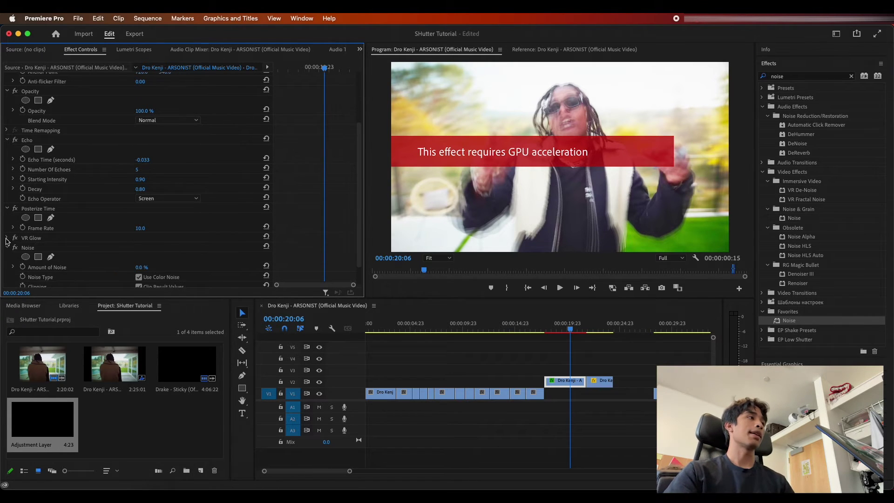
click(6, 209)
click(7, 228)
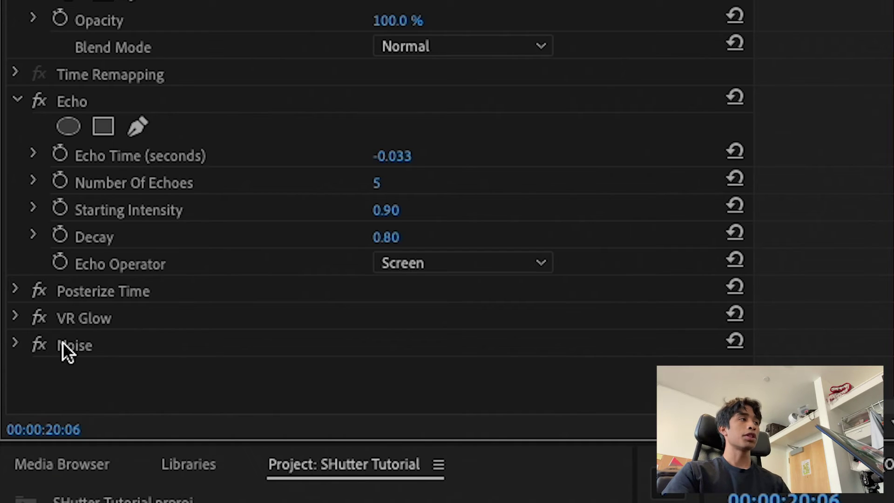
drag(62, 342, 100, 308)
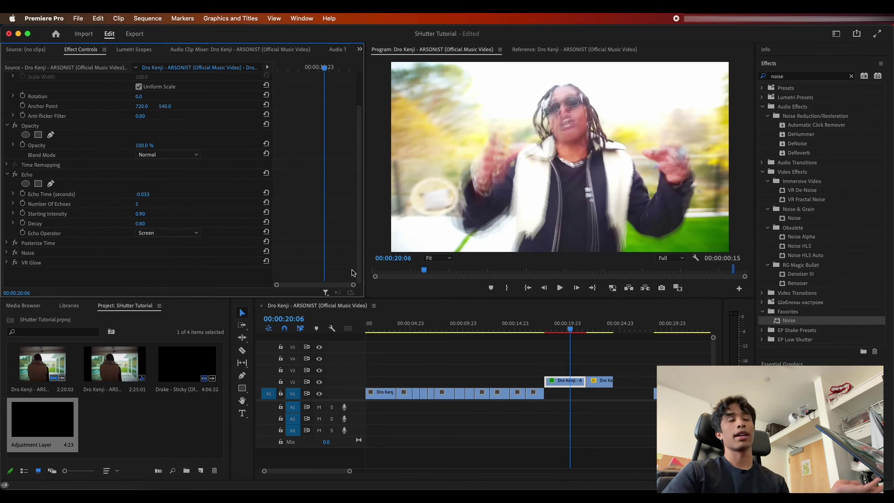
click(6, 253)
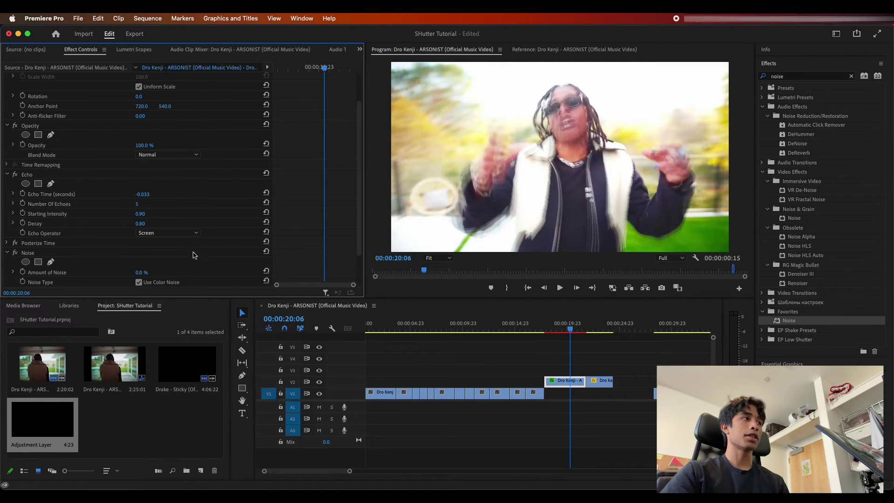
scroll(194, 255, down, 3)
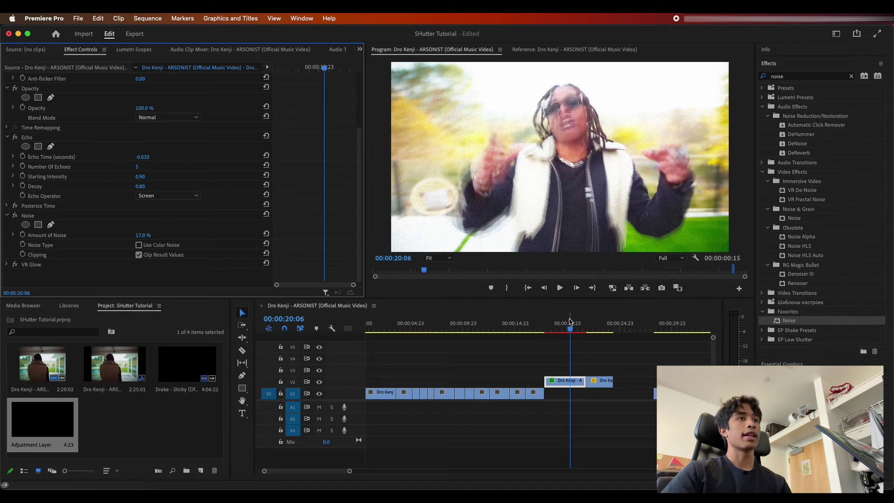
drag(568, 329, 547, 331)
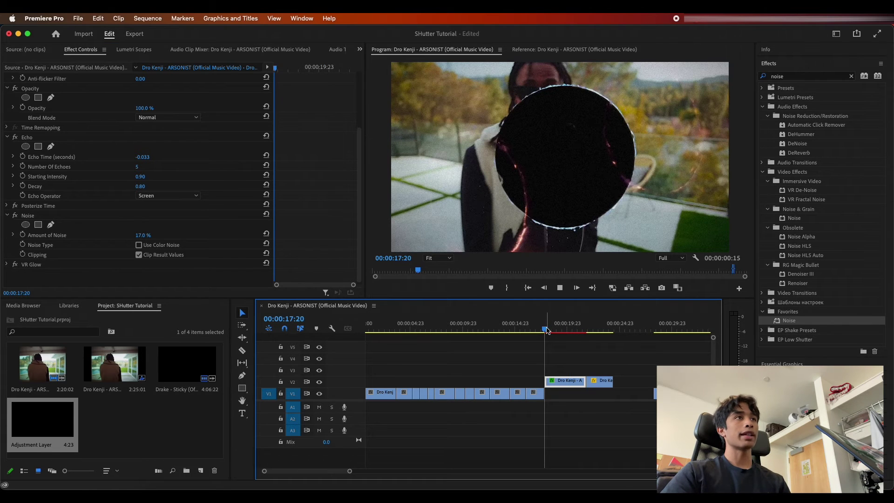
key(space)
key(space)
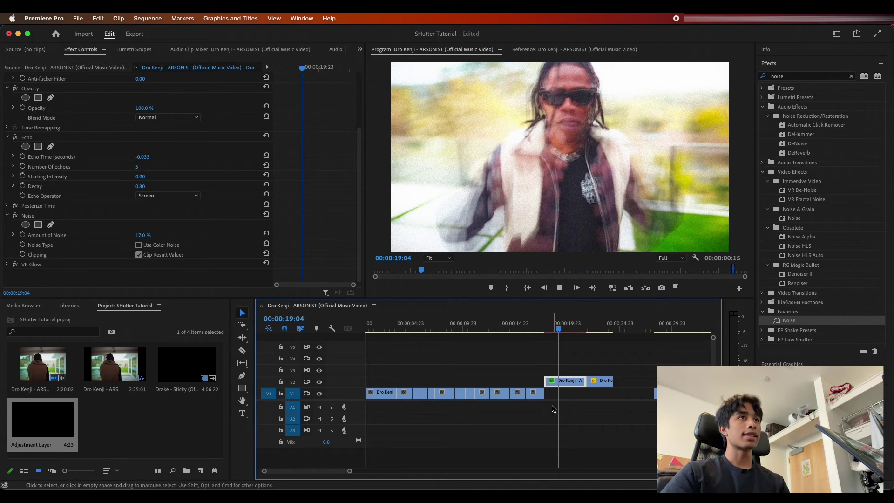
key(space)
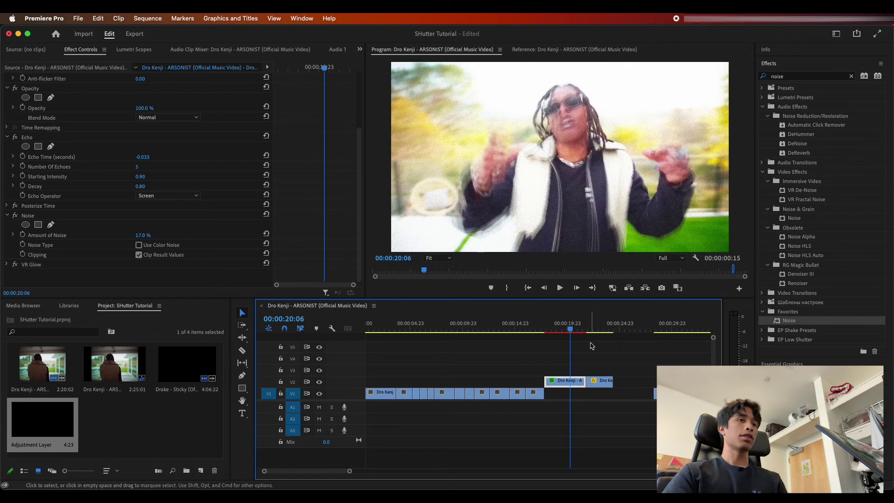